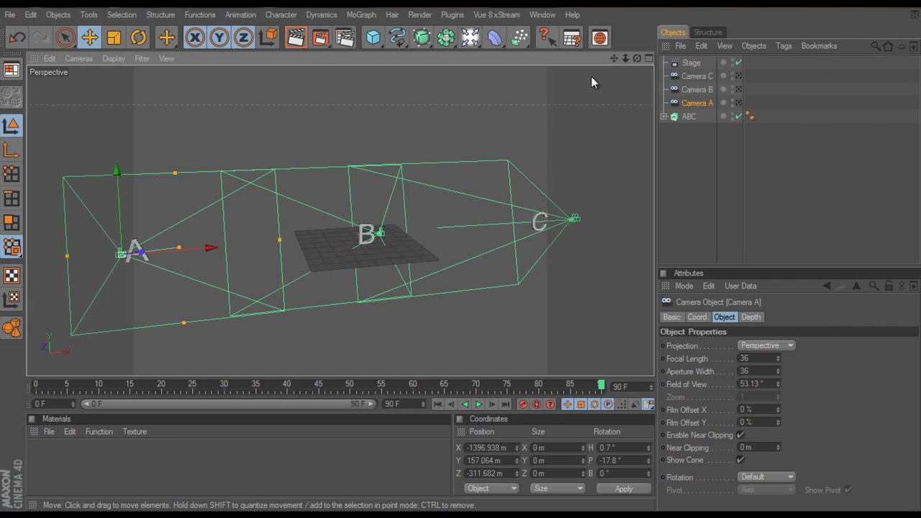
Step: Expand the ABC group, select its Text object and inspect the A B C text field
{"action": "left_click_drag", "start_coordinate": [613, 58], "coordinate": [461, 253]}
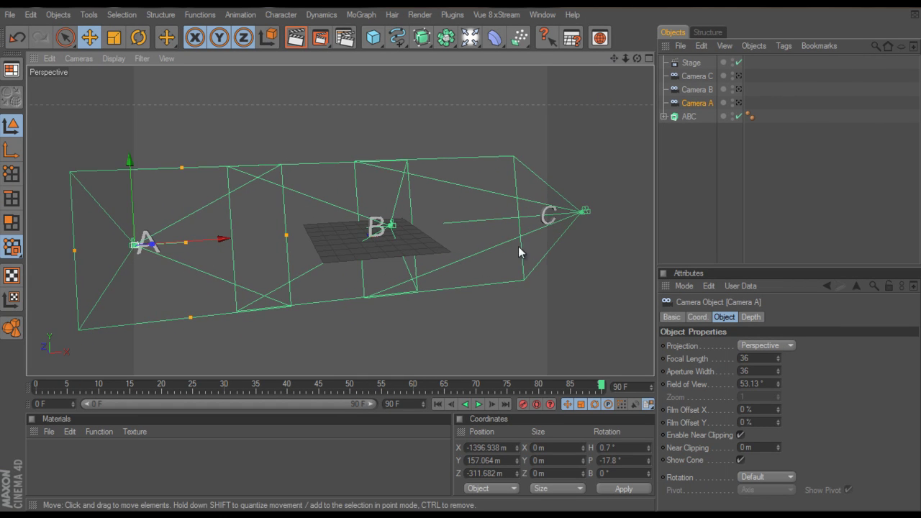
{"action": "left_click", "coordinate": [664, 116]}
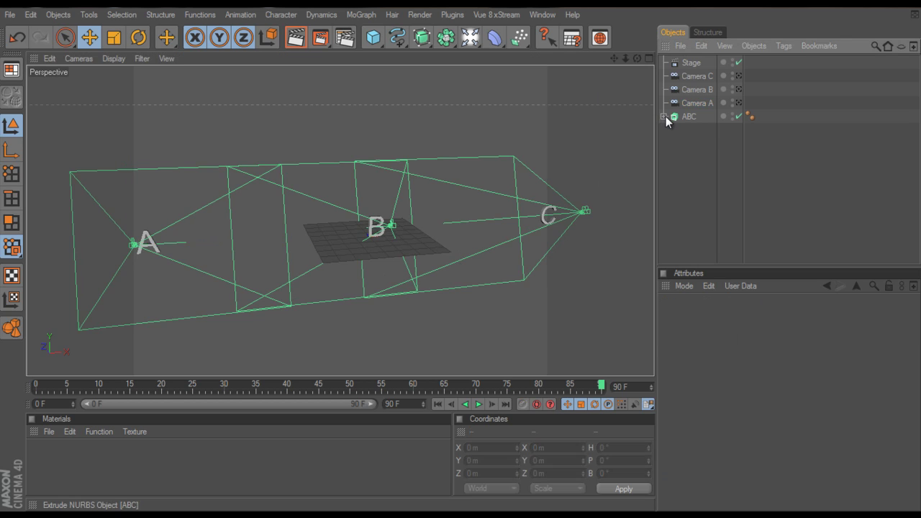
{"action": "left_click", "coordinate": [683, 129]}
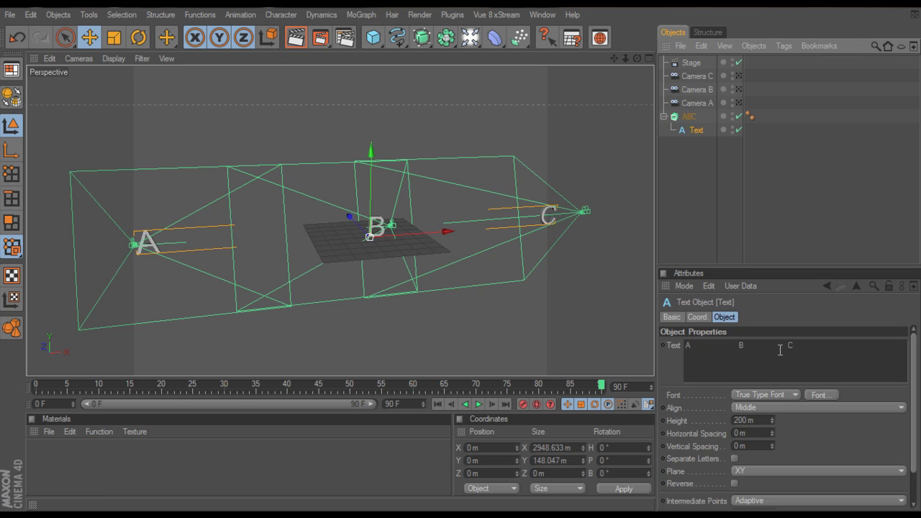
{"action": "left_click_drag", "start_coordinate": [822, 343], "coordinate": [627, 345]}
{"action": "left_click", "coordinate": [849, 364]}
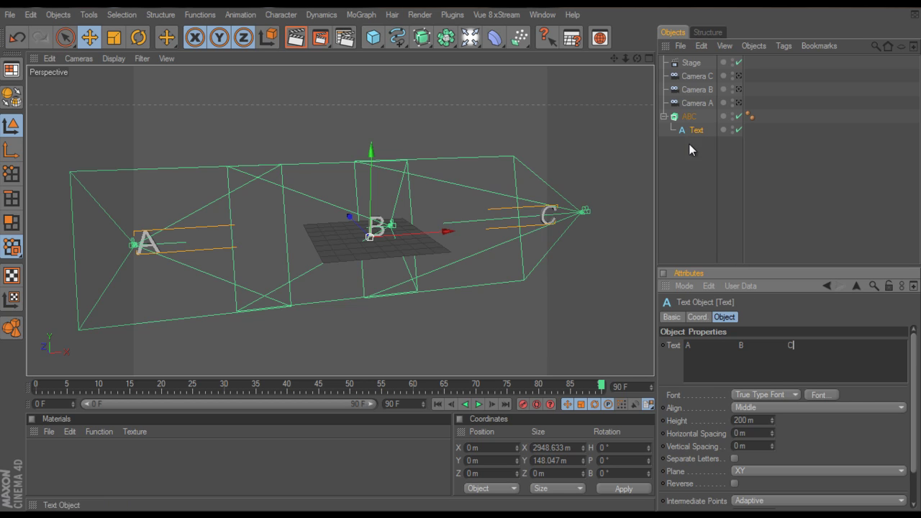
Step: Check the spacing and letter C in the text, then scrub the timeline back to frame 77
{"action": "left_click_drag", "start_coordinate": [761, 345], "coordinate": [797, 345]}
{"action": "left_click", "coordinate": [814, 349]}
{"action": "left_click_drag", "start_coordinate": [600, 386], "coordinate": [38, 407]}
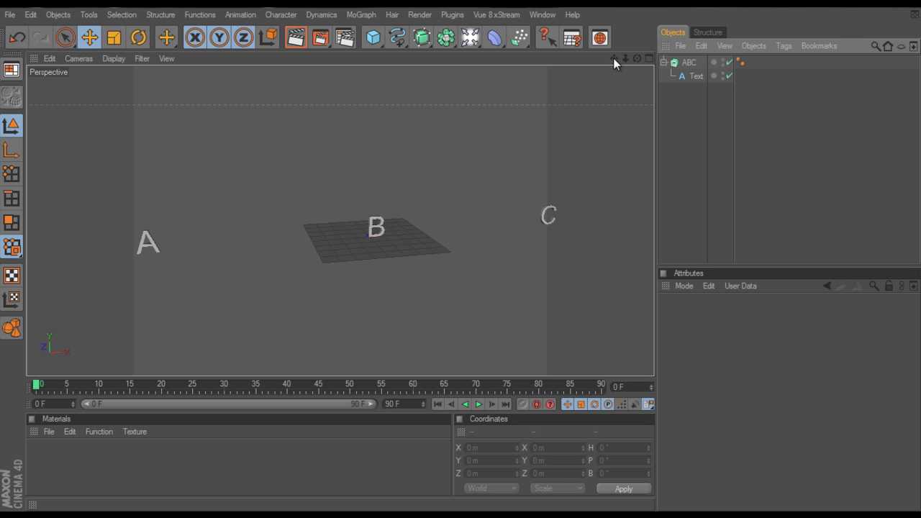
Step: Pan and zoom the Perspective view to centre the letter A
{"action": "left_click_drag", "start_coordinate": [613, 57], "coordinate": [461, 252]}
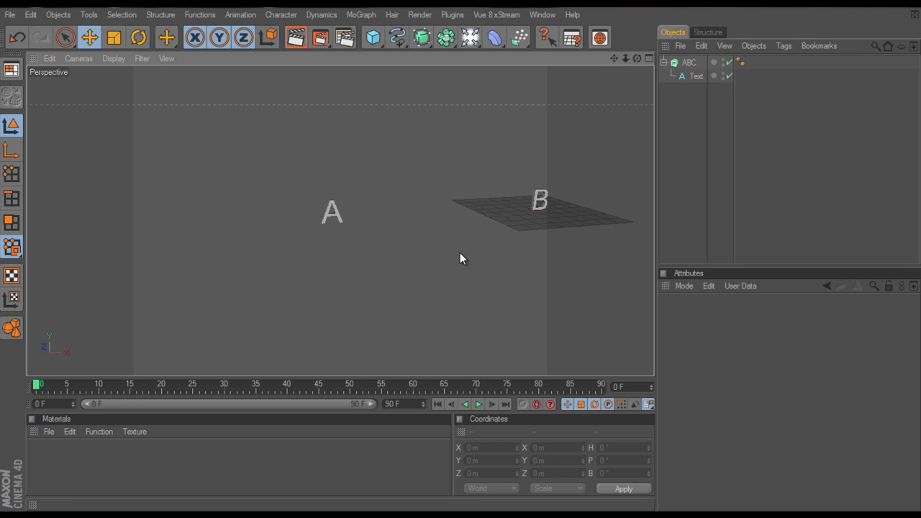
{"action": "scroll", "coordinate": [409, 181], "scroll_direction": "up", "scroll_amount": 8}
{"action": "scroll", "coordinate": [409, 182], "scroll_direction": "down", "scroll_amount": 4}
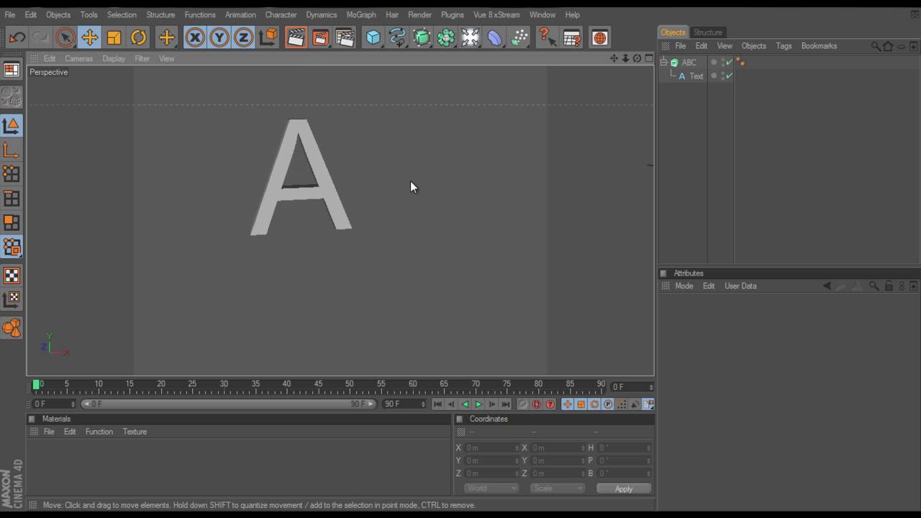
{"action": "mouse_move", "coordinate": [613, 59]}
{"action": "left_mouse_down"}
{"action": "mouse_move", "coordinate": [460, 253]}
{"action": "mouse_move", "coordinate": [604, 68]}
{"action": "left_mouse_up"}
{"action": "scroll", "coordinate": [299, 275], "scroll_direction": "up", "scroll_amount": 3}
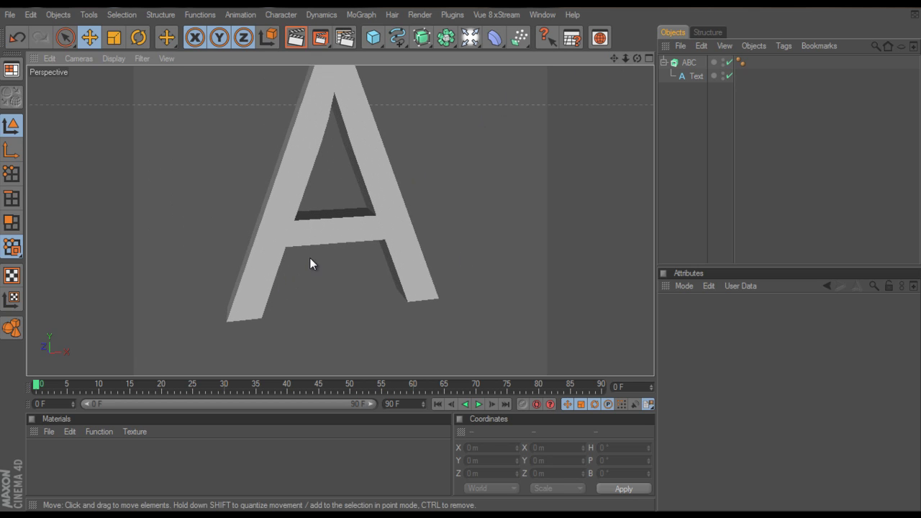
Step: Orbit and move in until the letter A faces the view squarely
{"action": "left_click_drag", "start_coordinate": [312, 263], "coordinate": [463, 257], "text": "alt"}
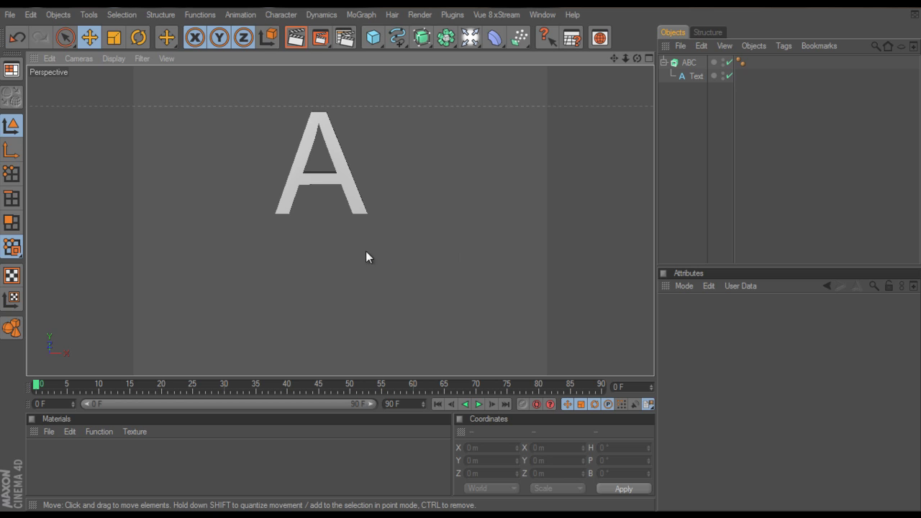
{"action": "left_click_drag", "start_coordinate": [362, 246], "coordinate": [460, 252], "text": "alt"}
{"action": "left_click_drag", "start_coordinate": [340, 213], "coordinate": [461, 252], "text": "alt"}
{"action": "left_click_drag", "start_coordinate": [330, 212], "coordinate": [460, 253], "text": "alt"}
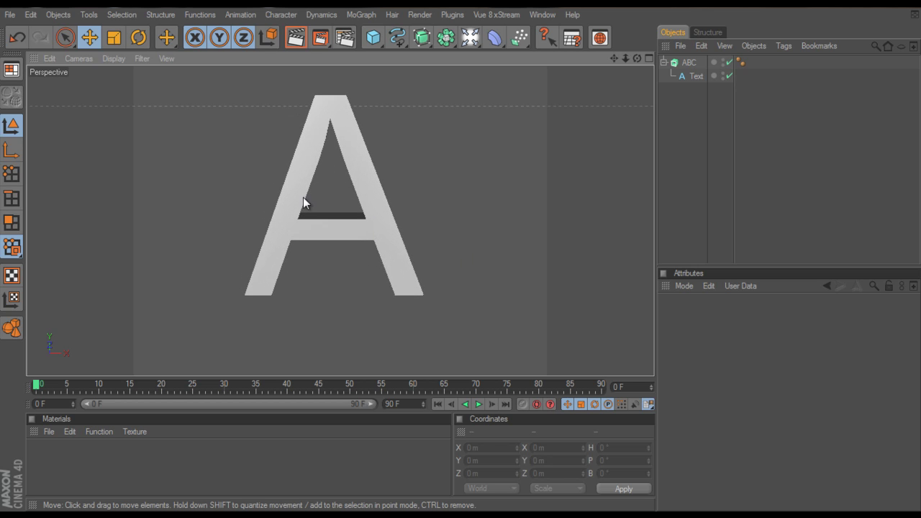
{"action": "left_click_drag", "start_coordinate": [343, 209], "coordinate": [461, 253], "text": "alt"}
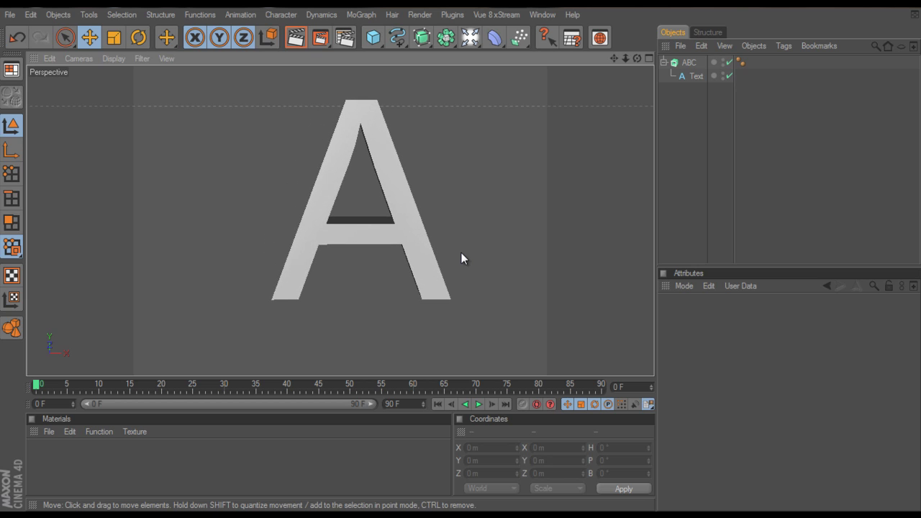
Step: Add a camera from the light flyout and rename it Camera A
{"action": "left_click", "coordinate": [470, 37]}
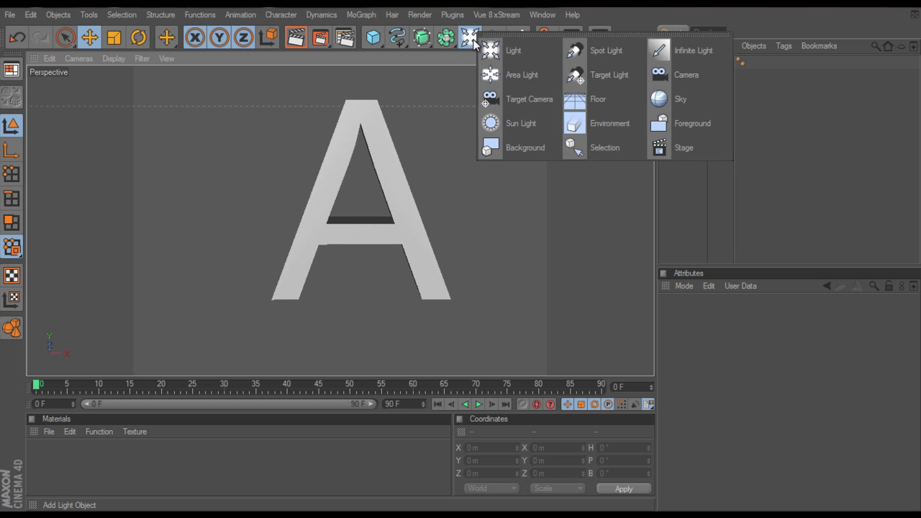
{"action": "left_click", "coordinate": [676, 75]}
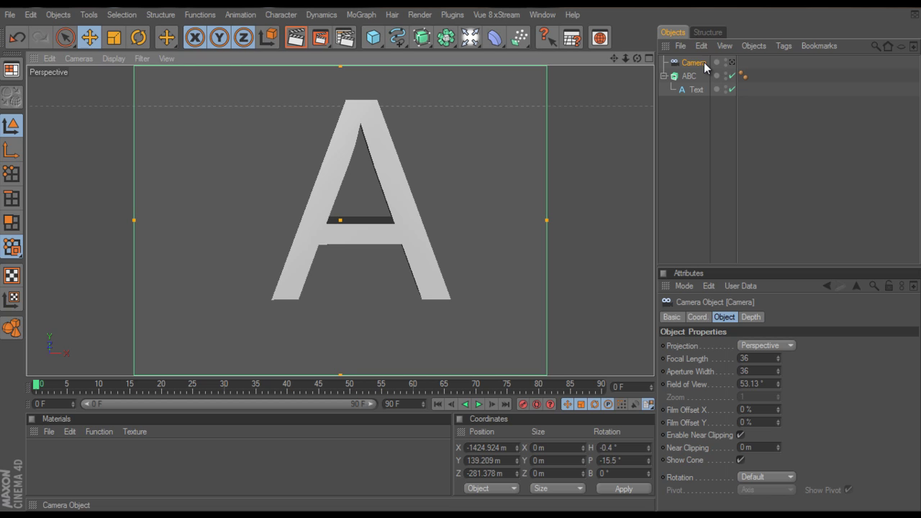
{"action": "left_click", "coordinate": [704, 62]}
{"action": "double_click", "coordinate": [703, 63]}
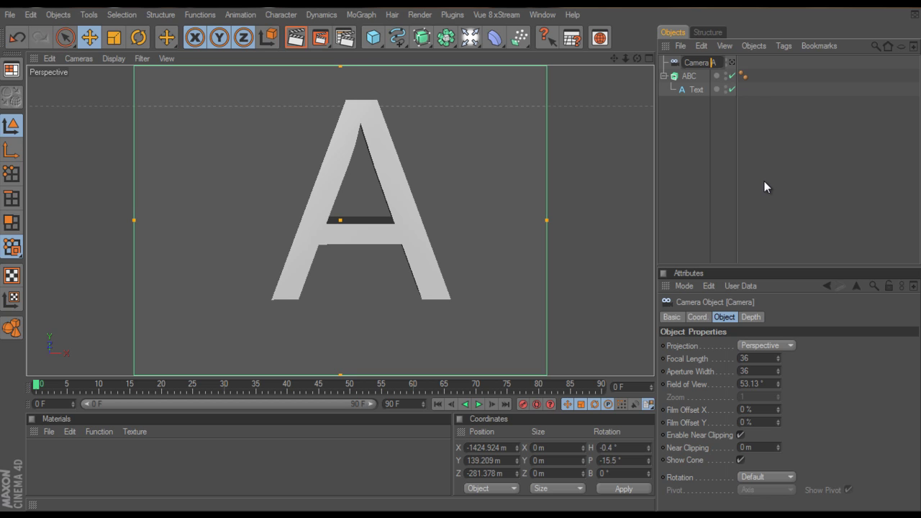
{"action": "key", "text": "Return"}
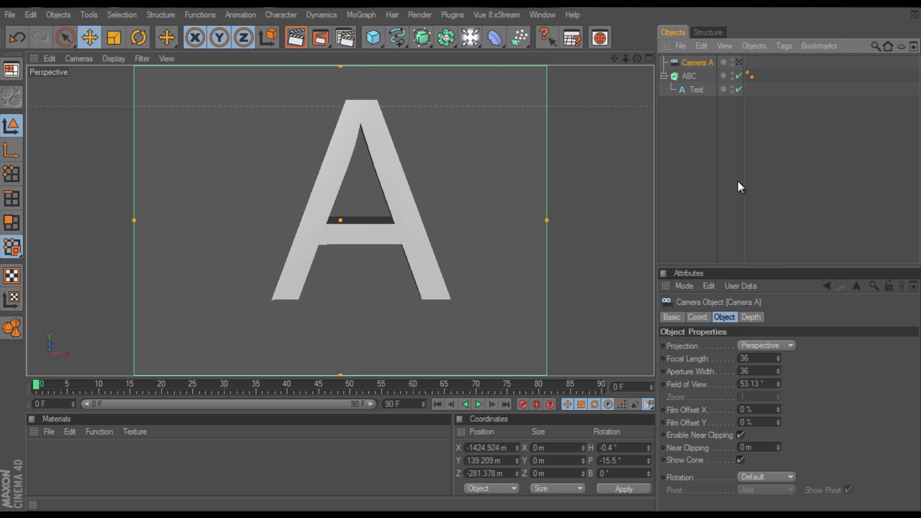
Step: Orbit and zoom the viewport over to face the letter B
{"action": "left_click_drag", "start_coordinate": [497, 231], "coordinate": [460, 253], "text": "alt"}
{"action": "scroll", "coordinate": [498, 230], "scroll_direction": "down", "scroll_amount": 5}
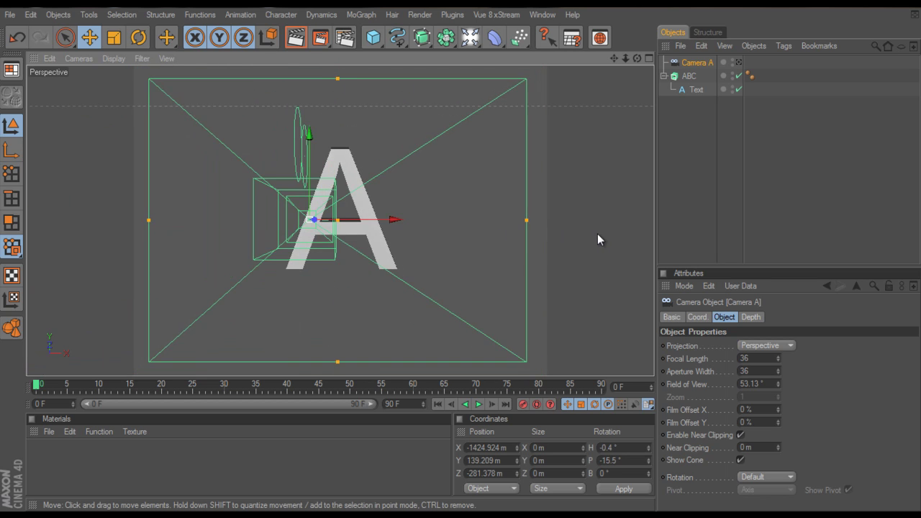
{"action": "left_click_drag", "start_coordinate": [598, 233], "coordinate": [460, 253], "text": "alt"}
{"action": "scroll", "coordinate": [441, 253], "scroll_direction": "up", "scroll_amount": 8}
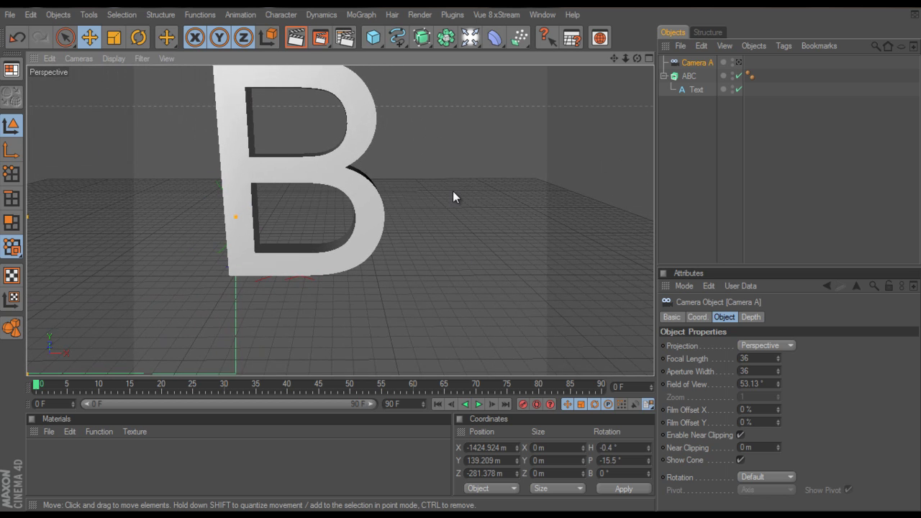
{"action": "left_click_drag", "start_coordinate": [453, 195], "coordinate": [460, 251], "text": "alt"}
Step: Add another camera from the light flyout and rename it Camera B
{"action": "left_click", "coordinate": [470, 37]}
{"action": "left_click", "coordinate": [689, 72]}
{"action": "double_click", "coordinate": [699, 63]}
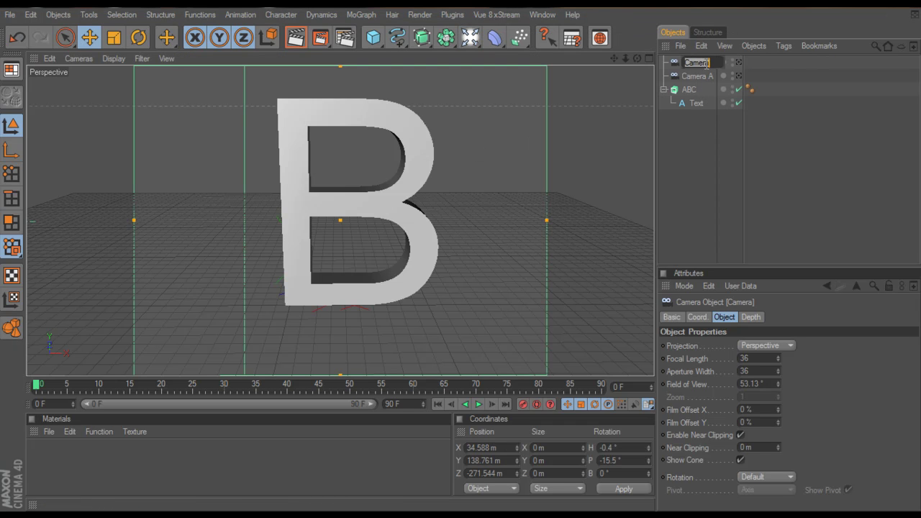
{"action": "type", "text": "B"}
{"action": "key", "text": "Return"}
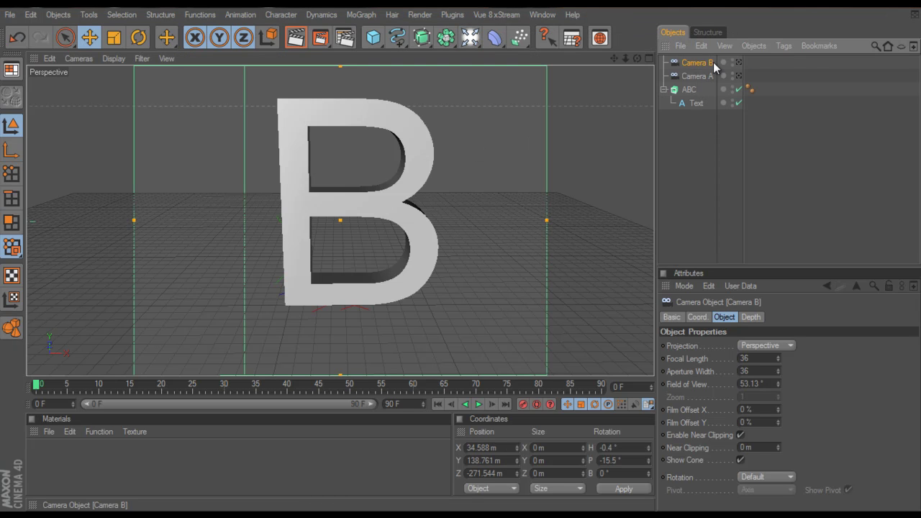
{"action": "scroll", "coordinate": [300, 231], "scroll_direction": "down", "scroll_amount": 5}
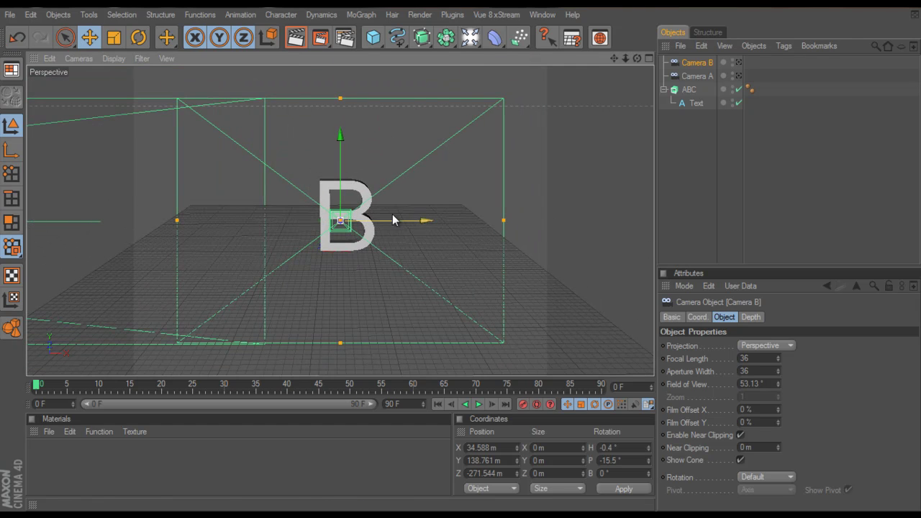
Step: Frame the letter C, add a third camera and begin renaming it
{"action": "middle_click_drag", "start_coordinate": [511, 157], "coordinate": [458, 254], "text": "alt"}
{"action": "scroll", "coordinate": [521, 218], "scroll_direction": "up", "scroll_amount": 3}
{"action": "scroll", "coordinate": [460, 257], "scroll_direction": "up", "scroll_amount": 3}
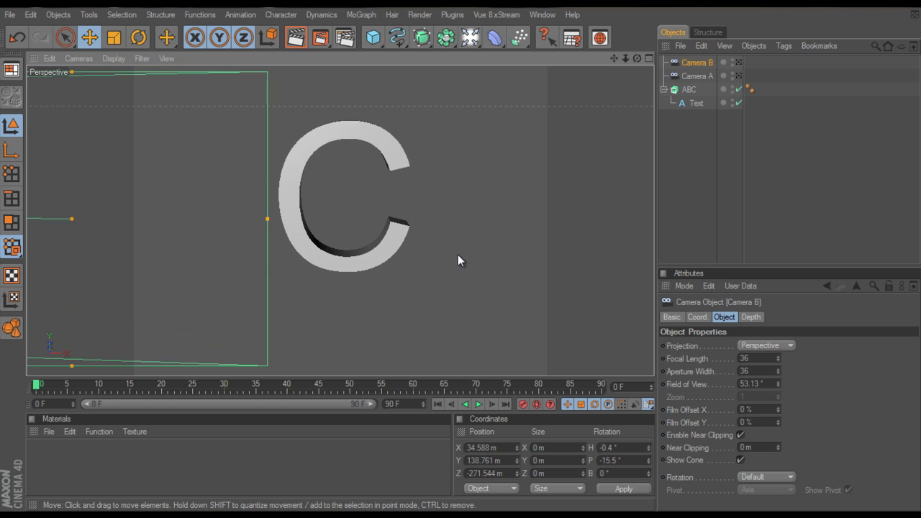
{"action": "left_click", "coordinate": [470, 37]}
{"action": "left_click", "coordinate": [674, 80]}
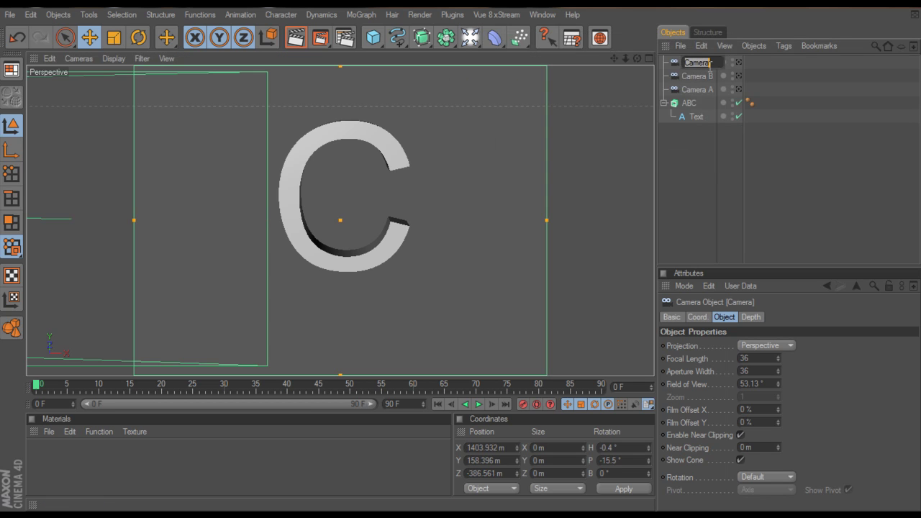
{"action": "double_click", "coordinate": [712, 62]}
Step: Name the third camera Camera C and zoom out to frame all three cameras and the text
{"action": "type", "text": "C"}
{"action": "key", "text": "Return"}
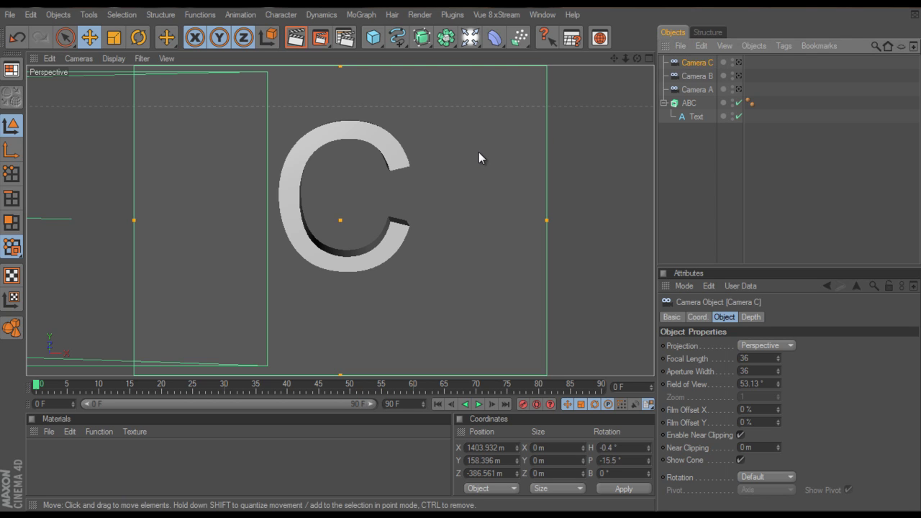
{"action": "scroll", "coordinate": [477, 153], "scroll_direction": "down", "scroll_amount": 6}
{"action": "scroll", "coordinate": [477, 154], "scroll_direction": "down", "scroll_amount": 5}
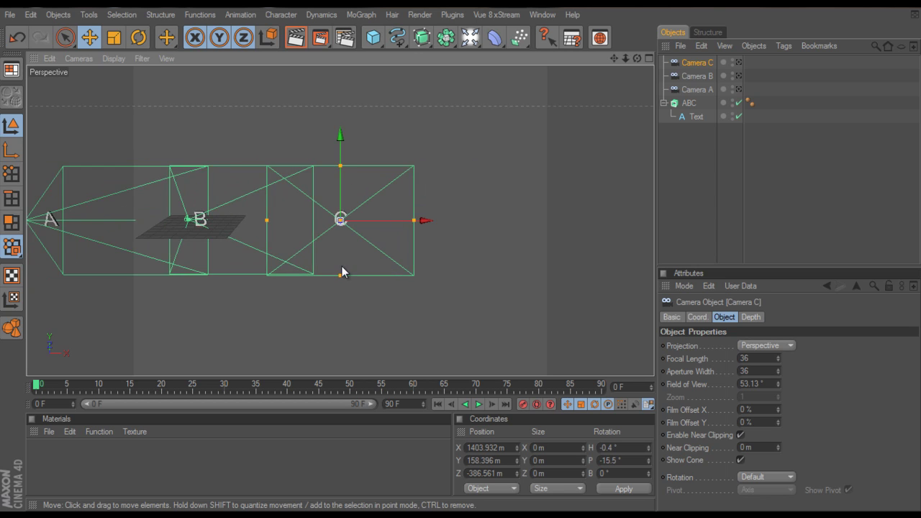
{"action": "middle_click_drag", "start_coordinate": [312, 304], "coordinate": [462, 257], "text": "alt"}
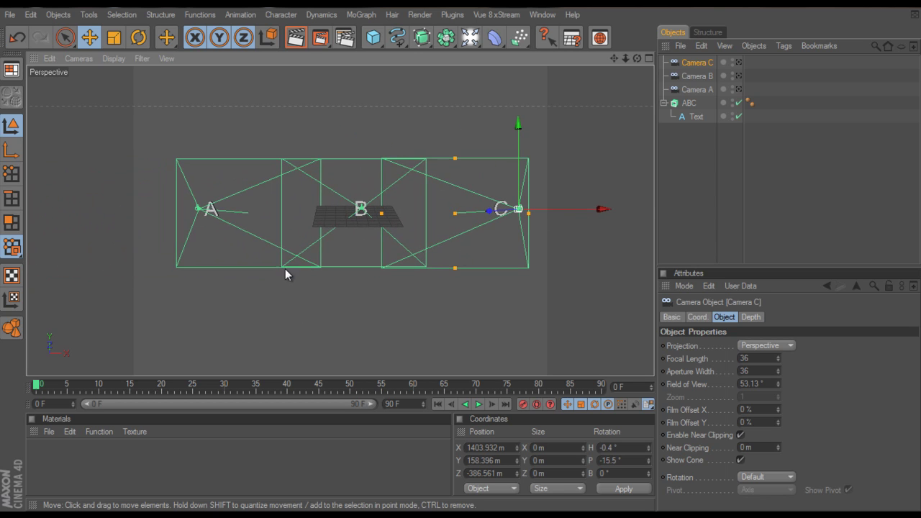
{"action": "scroll", "coordinate": [299, 257], "scroll_direction": "up", "scroll_amount": 2}
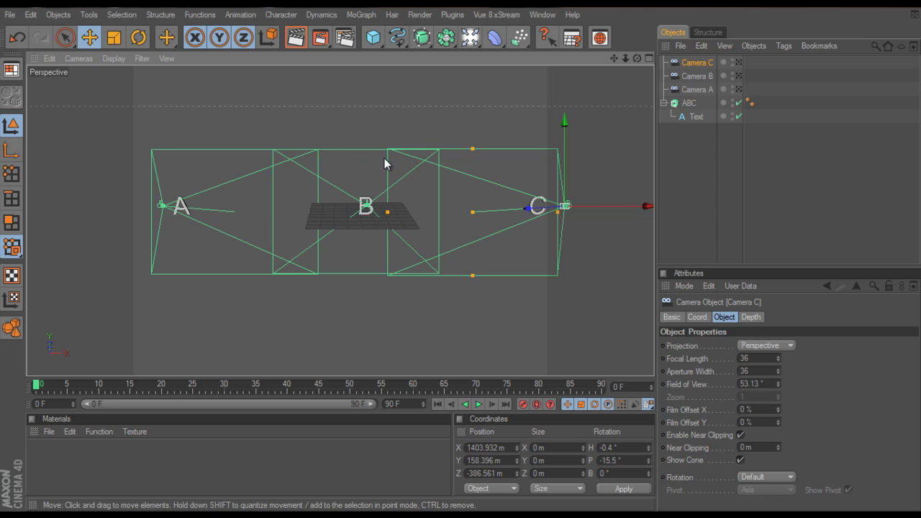
Step: Add a Stage object from the lights and scene objects palette
{"action": "left_click", "coordinate": [59, 15]}
{"action": "mouse_move", "coordinate": [83, 150]}
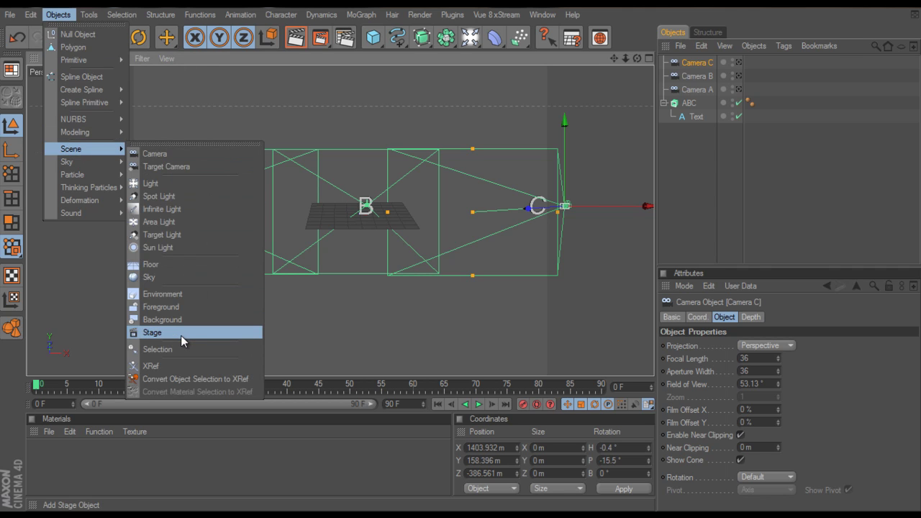
{"action": "left_click", "coordinate": [468, 42]}
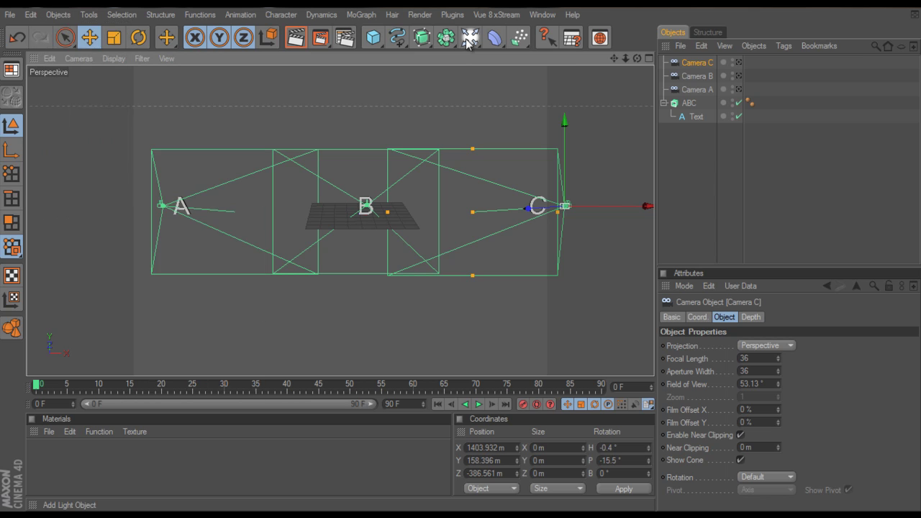
{"action": "left_click", "coordinate": [469, 41]}
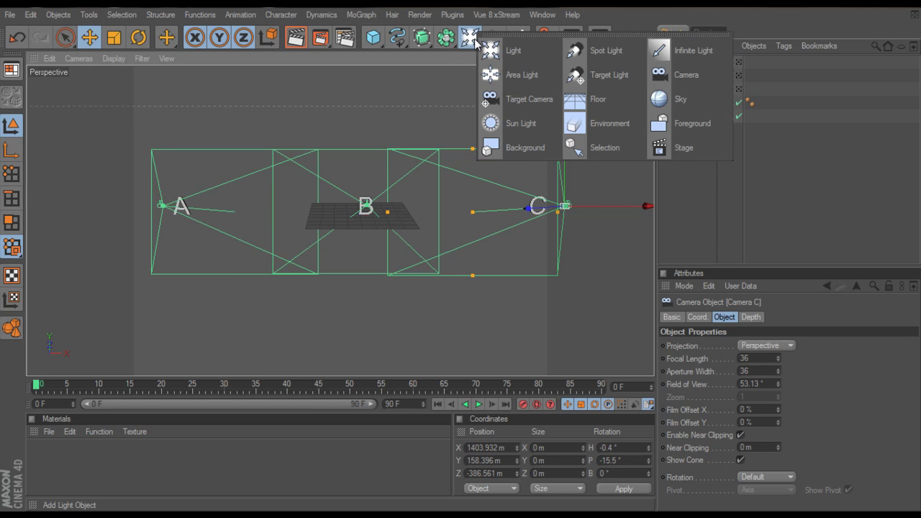
{"action": "left_click", "coordinate": [690, 149]}
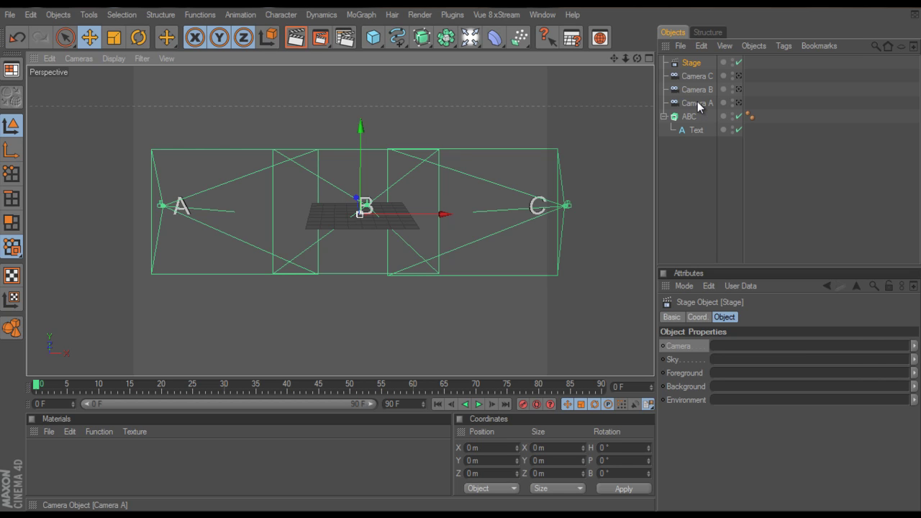
Step: Drop Camera A into the Stage's Camera field and keyframe it at frame 0
{"action": "left_click", "coordinate": [696, 103]}
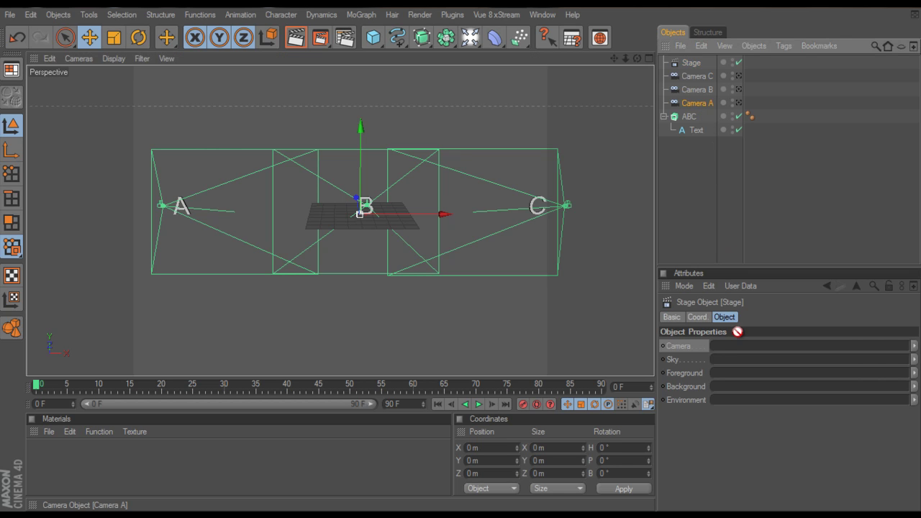
{"action": "left_click_drag", "start_coordinate": [740, 343], "coordinate": [738, 345]}
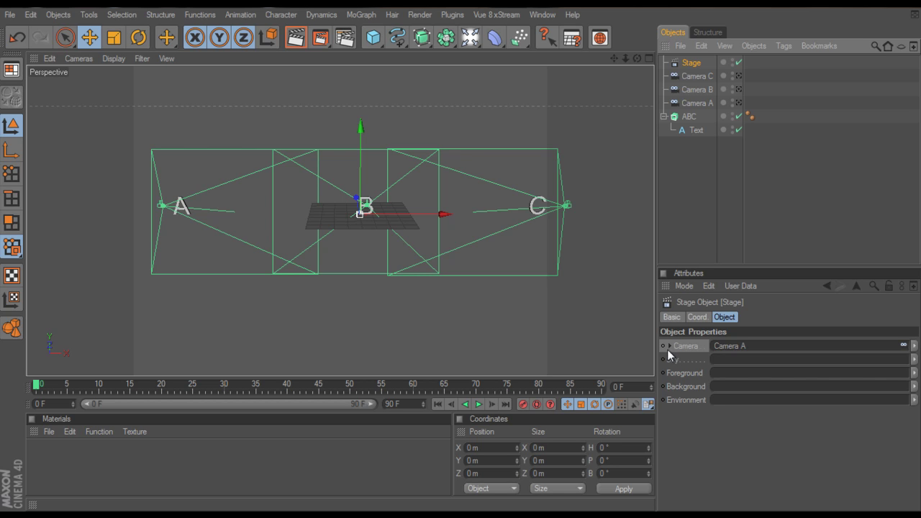
{"action": "left_click", "coordinate": [663, 346], "text": "ctrl"}
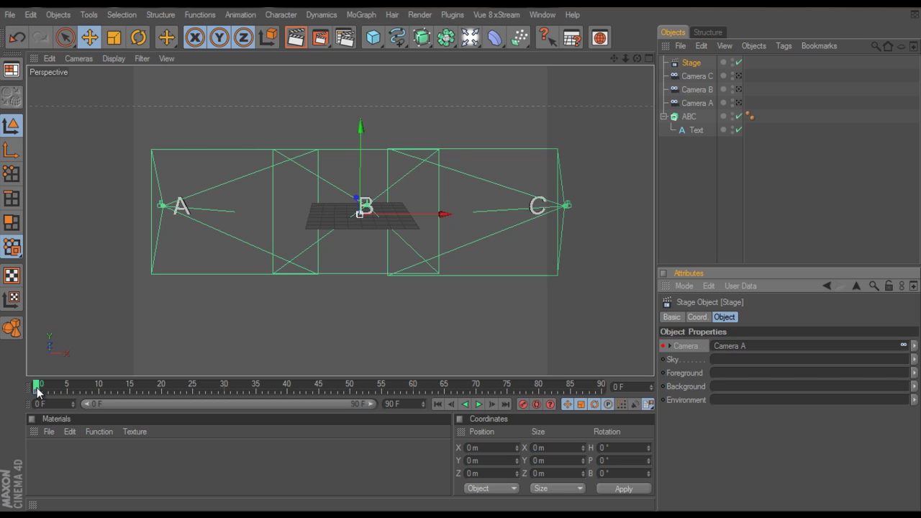
Step: Move the timeline to frame 30
{"action": "left_click_drag", "start_coordinate": [38, 389], "coordinate": [223, 388]}
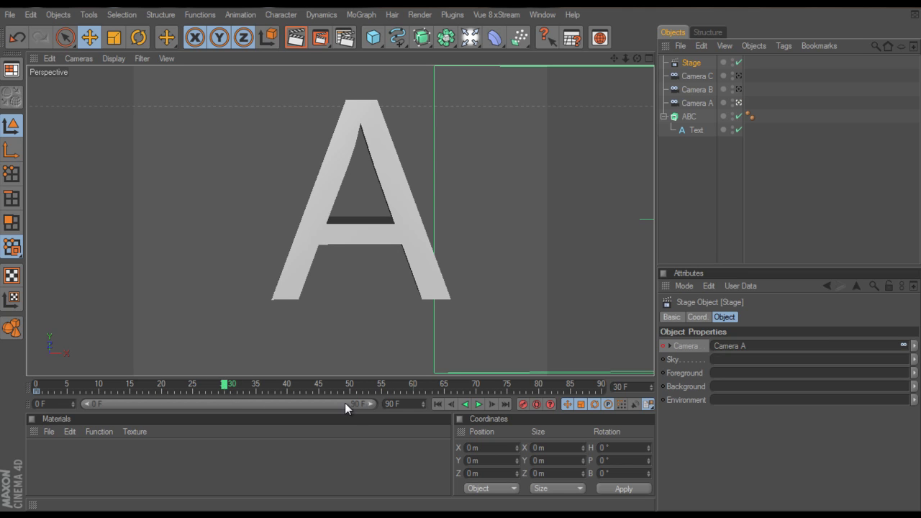
{"action": "double_click", "coordinate": [622, 387]}
{"action": "key", "text": "ctrl+c"}
{"action": "double_click", "coordinate": [394, 404]}
{"action": "key", "text": "ctrl+v"}
Step: Select the Stage, set its camera to Camera B and keyframe it
{"action": "left_click", "coordinate": [696, 185]}
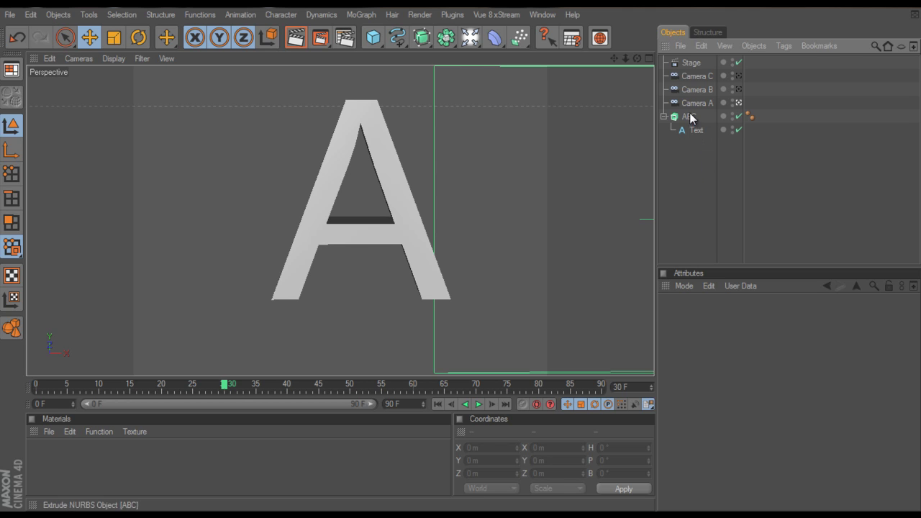
{"action": "left_click", "coordinate": [692, 64]}
{"action": "left_click_drag", "start_coordinate": [705, 87], "coordinate": [736, 356]}
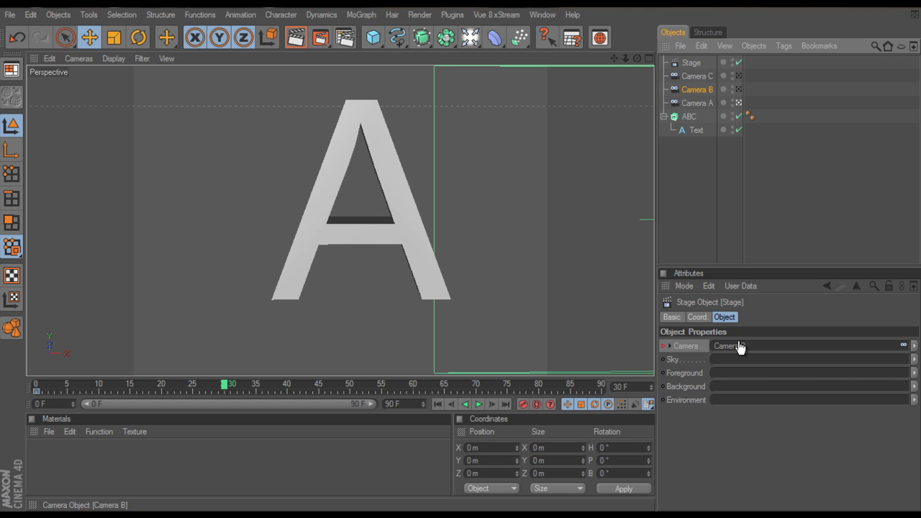
{"action": "left_click", "coordinate": [662, 346], "text": "ctrl"}
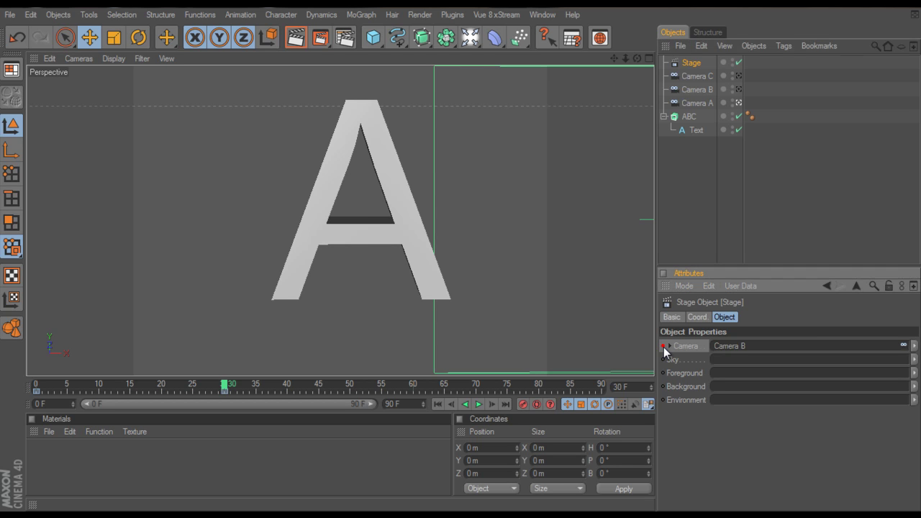
Step: At frame 60, set the Stage camera to Camera C, keyframe it, and scrub to verify
{"action": "left_click_drag", "start_coordinate": [335, 387], "coordinate": [413, 386]}
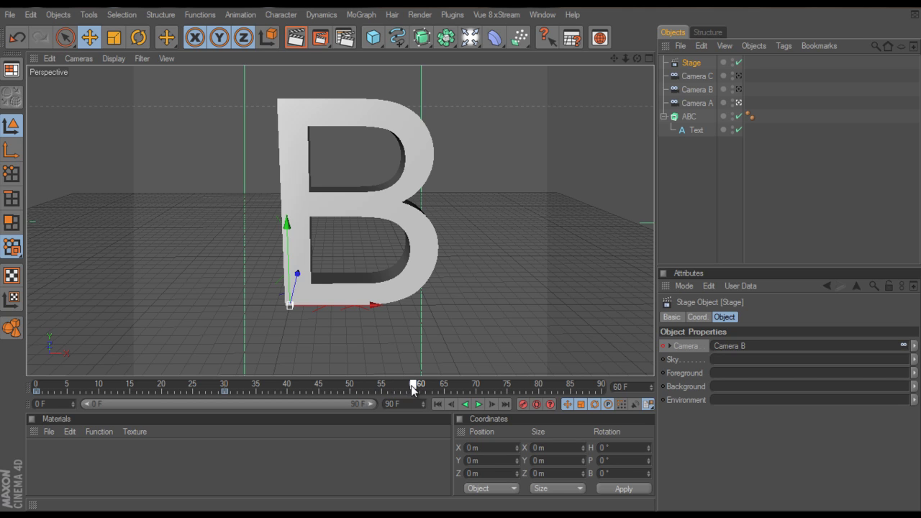
{"action": "left_click_drag", "start_coordinate": [696, 76], "coordinate": [725, 353]}
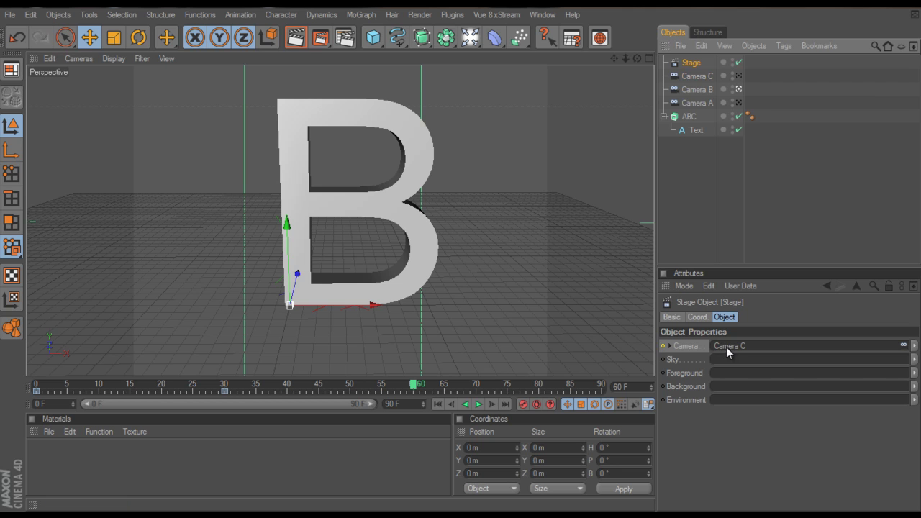
{"action": "left_click", "coordinate": [664, 347]}
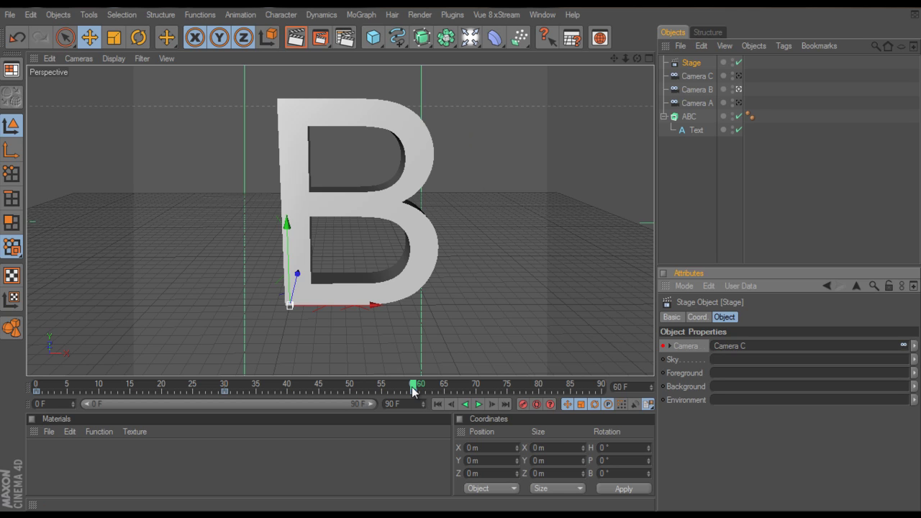
{"action": "left_click_drag", "start_coordinate": [415, 384], "coordinate": [473, 377]}
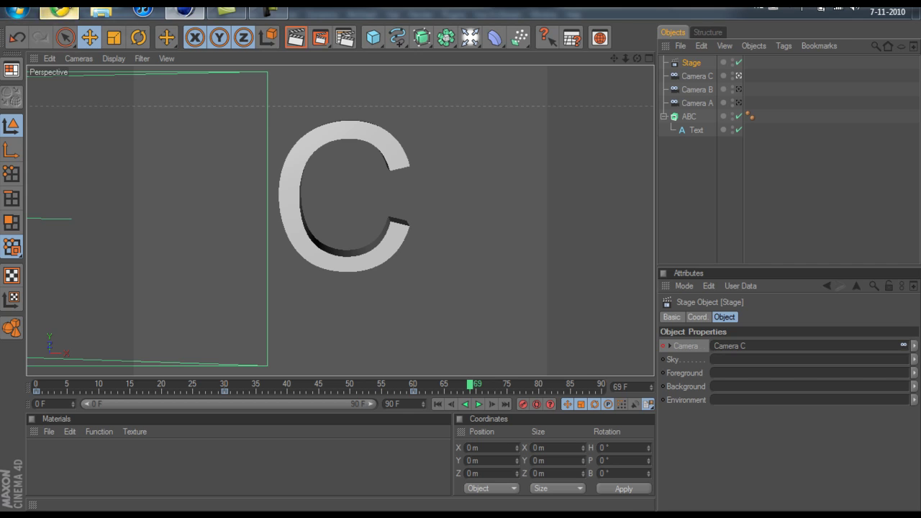
Step: In the browser, skip 'The Department Episode 1: New Partner Part 5' ahead to 2:10
{"action": "left_click", "coordinate": [171, 51]}
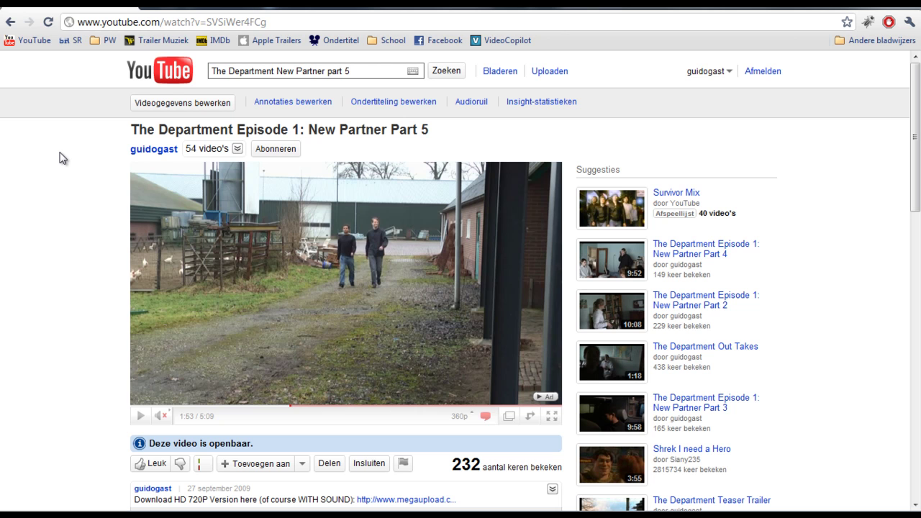
{"action": "left_click", "coordinate": [313, 400]}
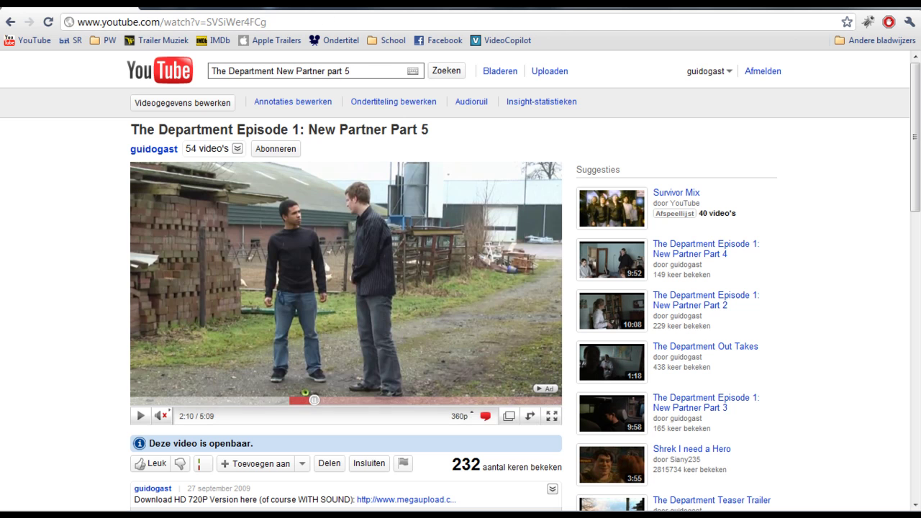
Step: Switch back to Cinema 4D, where the Stage shows Camera C framing the letter C
{"action": "left_click", "coordinate": [184, 13]}
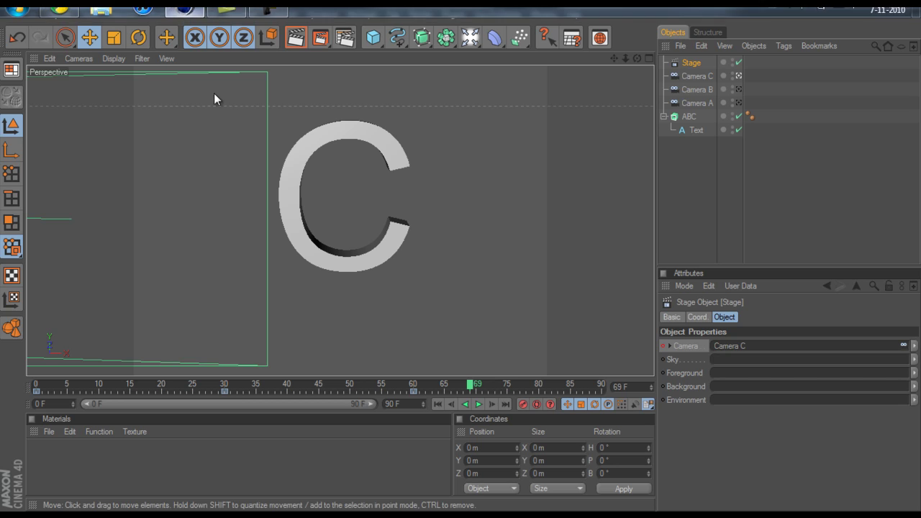